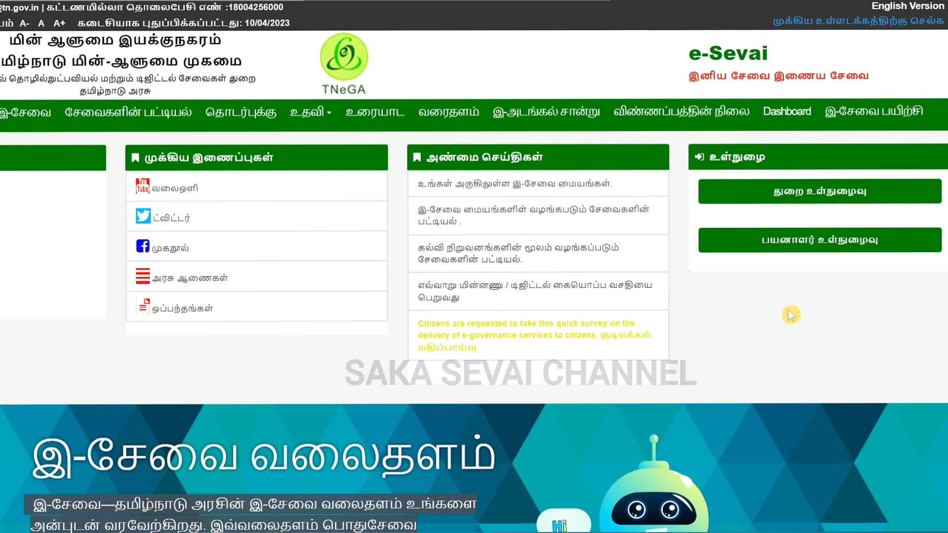
Go to the user login and open the Revenue Department's services from the department-wise service list
{"action": "left_click", "coordinate": [794, 260]}
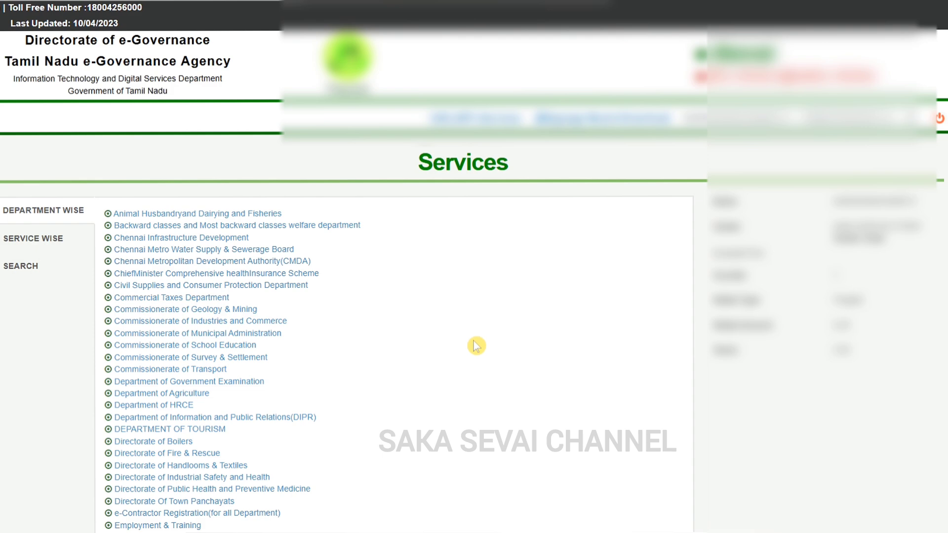
{"action": "scroll", "coordinate": [307, 339], "scroll_direction": "down", "scroll_amount": 2}
{"action": "scroll", "coordinate": [307, 339], "scroll_direction": "down", "scroll_amount": 2}
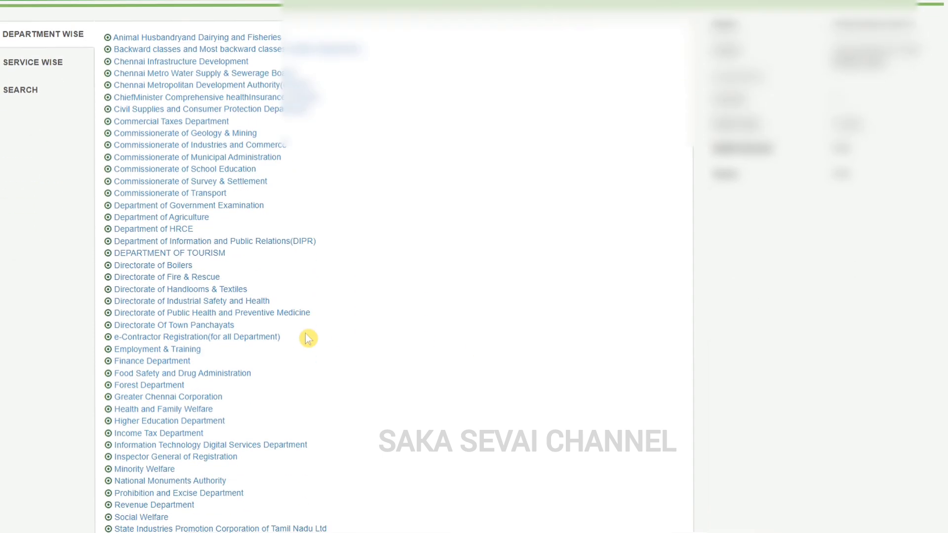
{"action": "scroll", "coordinate": [308, 338], "scroll_direction": "down", "scroll_amount": 1}
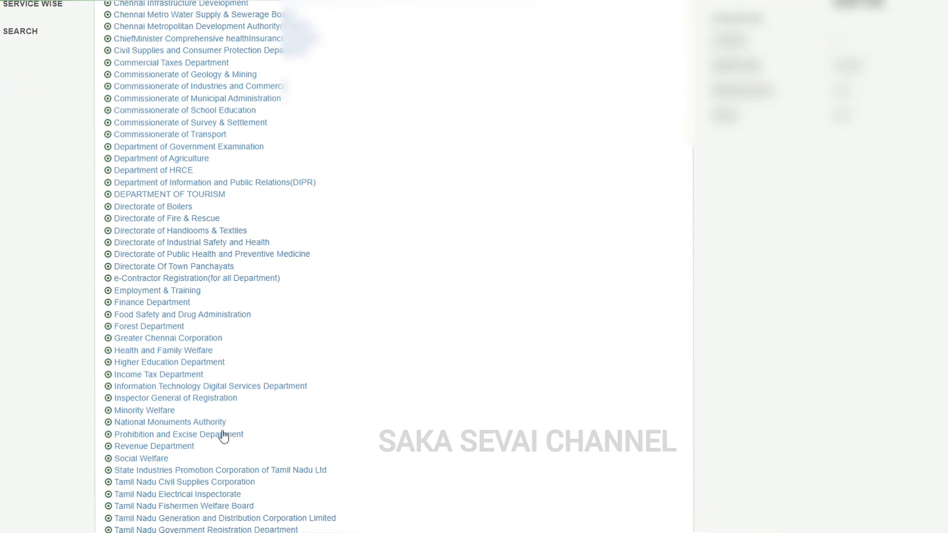
{"action": "left_click", "coordinate": [192, 447]}
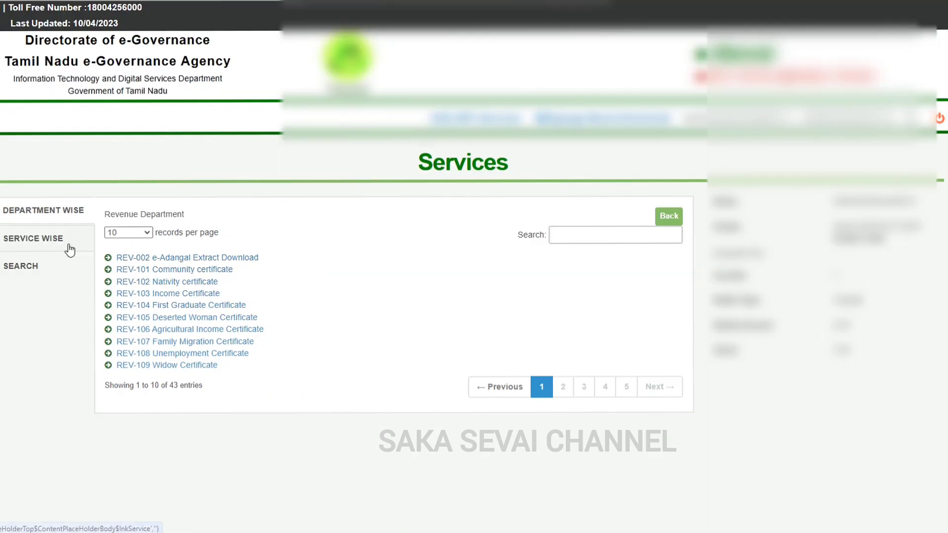
Switch to the service-wise list and filter the services by "UNMARR"
{"action": "left_click", "coordinate": [47, 244]}
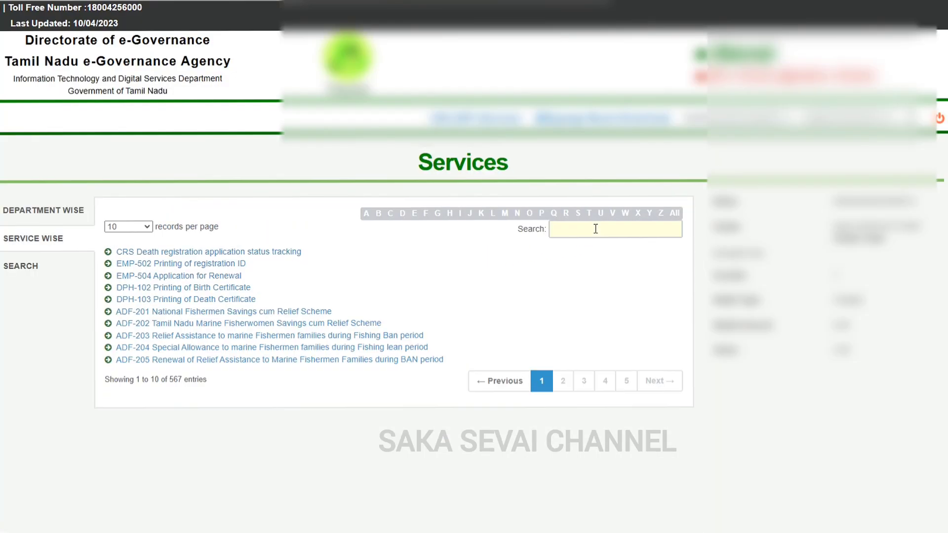
{"action": "left_click", "coordinate": [596, 229]}
{"action": "type", "text": "U"}
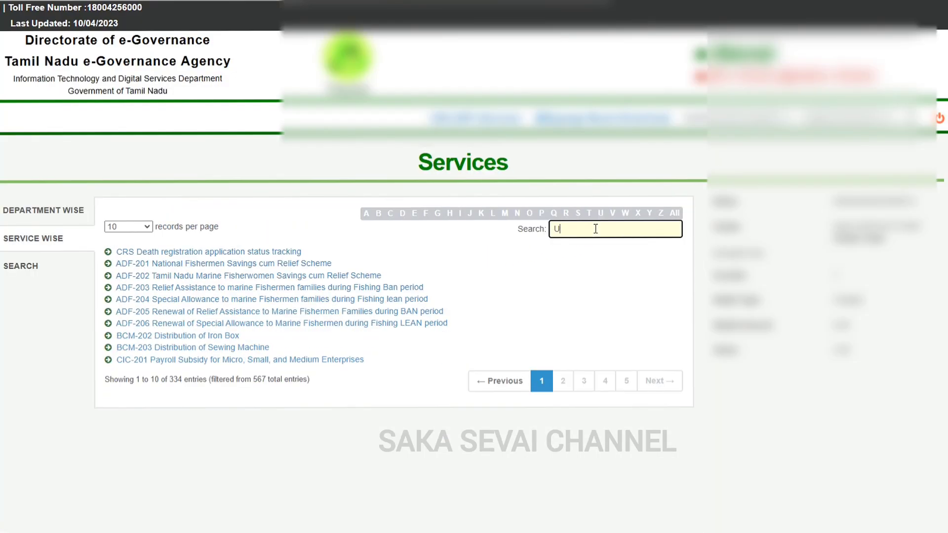
{"action": "type", "text": "NMARRED"}
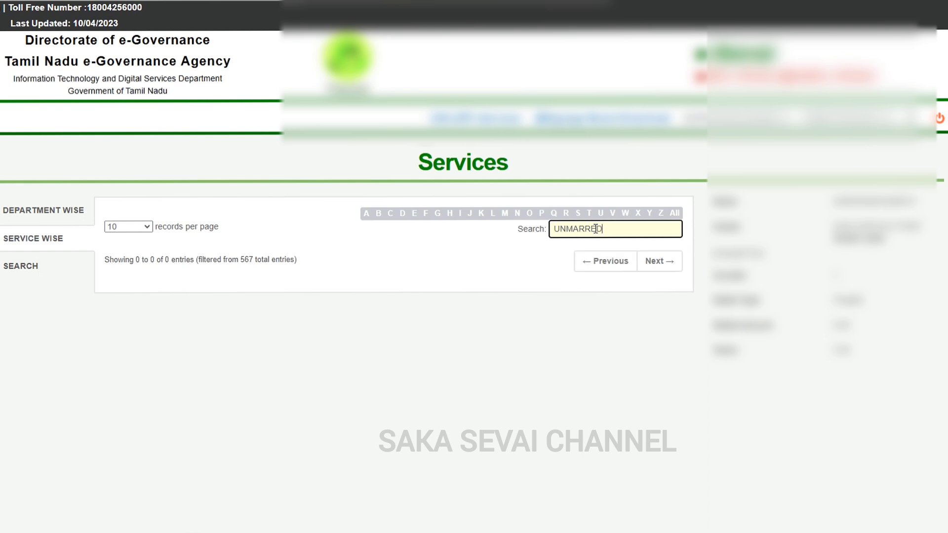
{"action": "key", "text": "BackSpace"}
{"action": "key", "text": "BackSpace"}
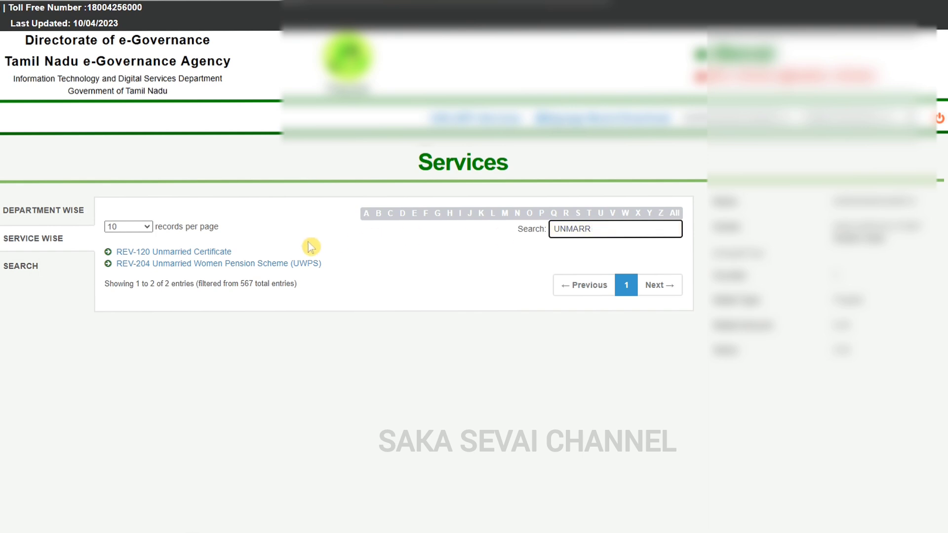
Open the REV-120 Unmarried Certificate service, check its instructions and proceed to the applicant search
{"action": "left_click", "coordinate": [212, 252]}
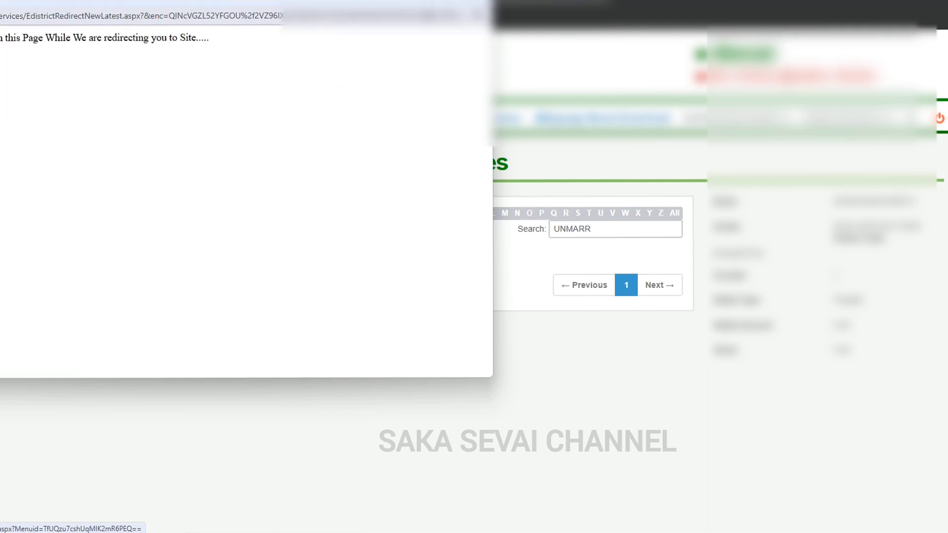
{"action": "left_click", "coordinate": [456, 1]}
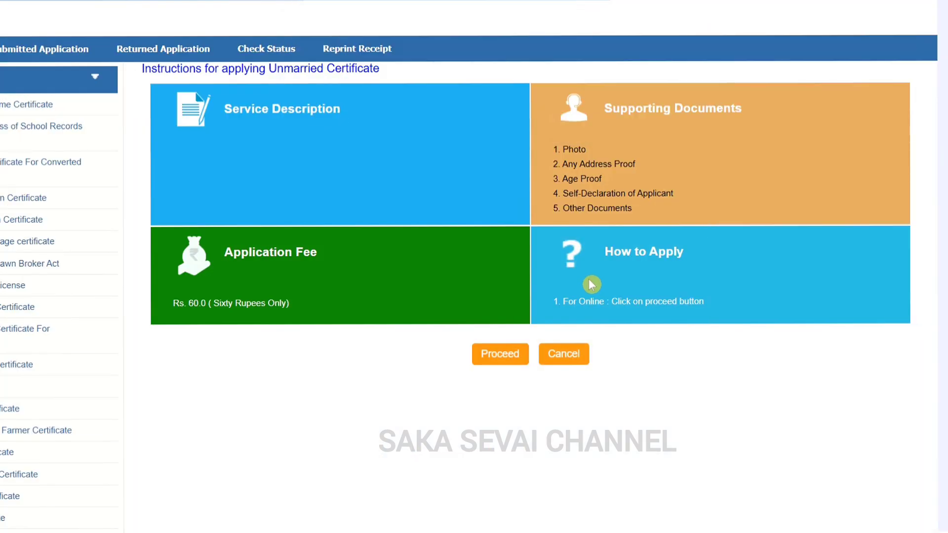
{"action": "scroll", "coordinate": [588, 280], "scroll_direction": "down", "scroll_amount": 1}
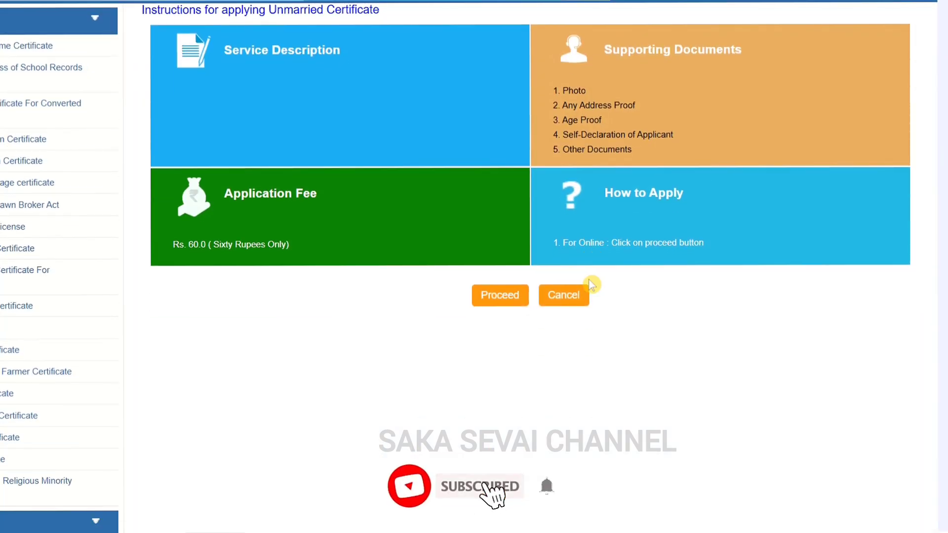
{"action": "scroll", "coordinate": [589, 280], "scroll_direction": "up", "scroll_amount": 1}
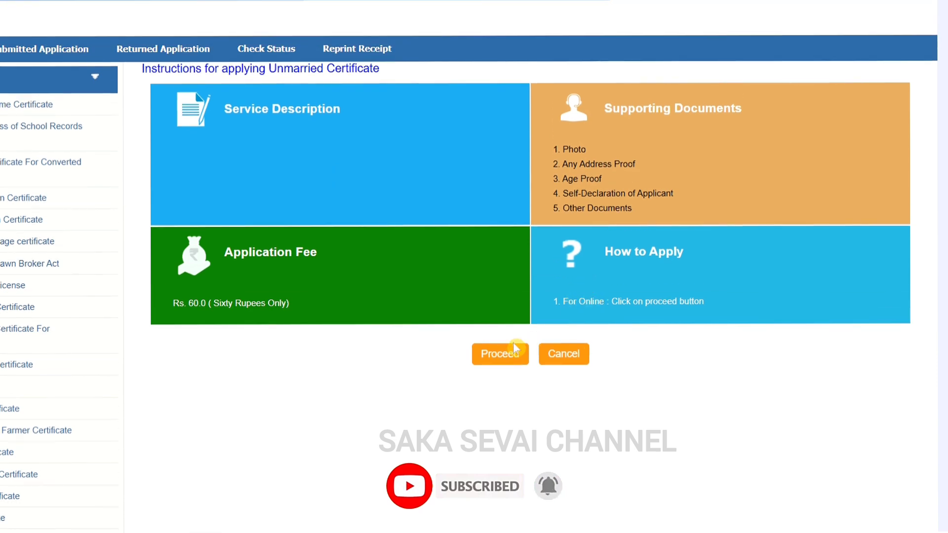
{"action": "left_click", "coordinate": [496, 363]}
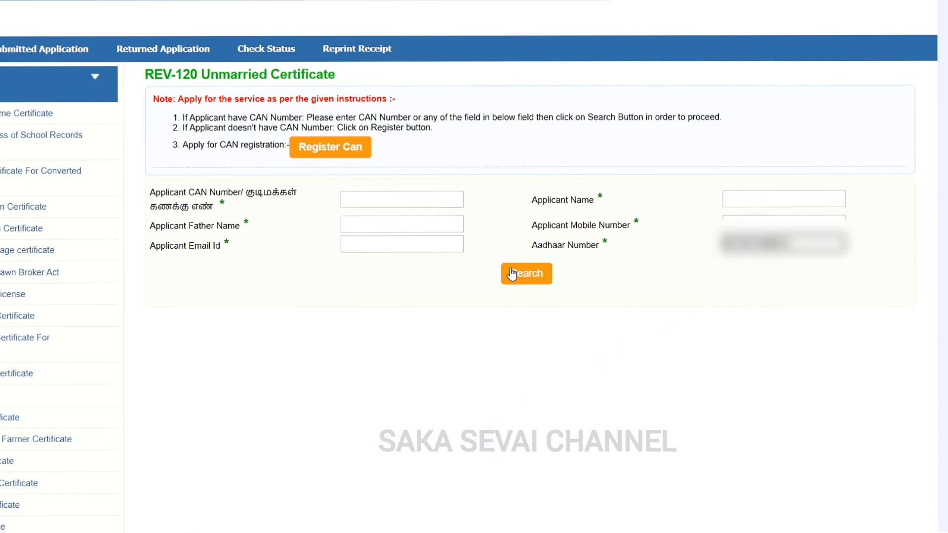
Search for the applicant by Aadhaar number, select the matching CAN record and proceed with it
{"action": "left_click", "coordinate": [512, 274]}
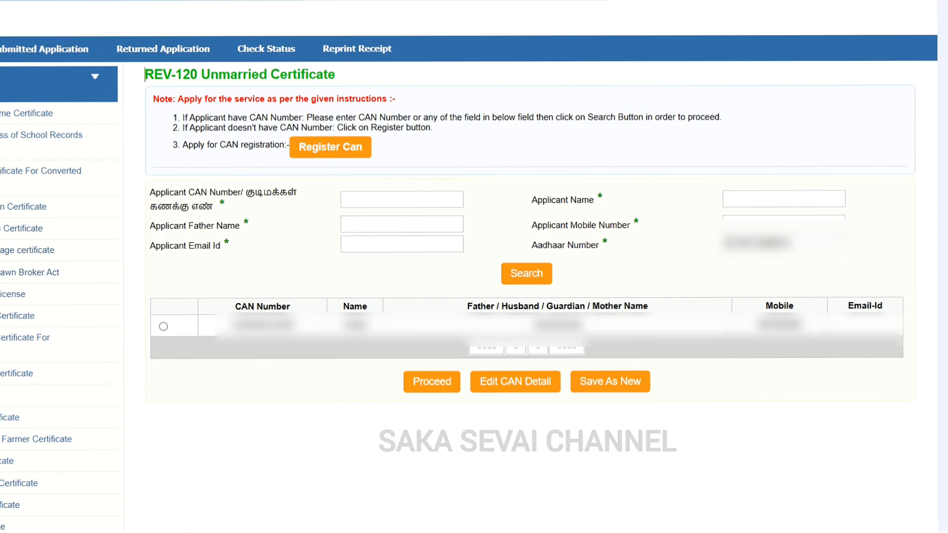
{"action": "left_click", "coordinate": [163, 326]}
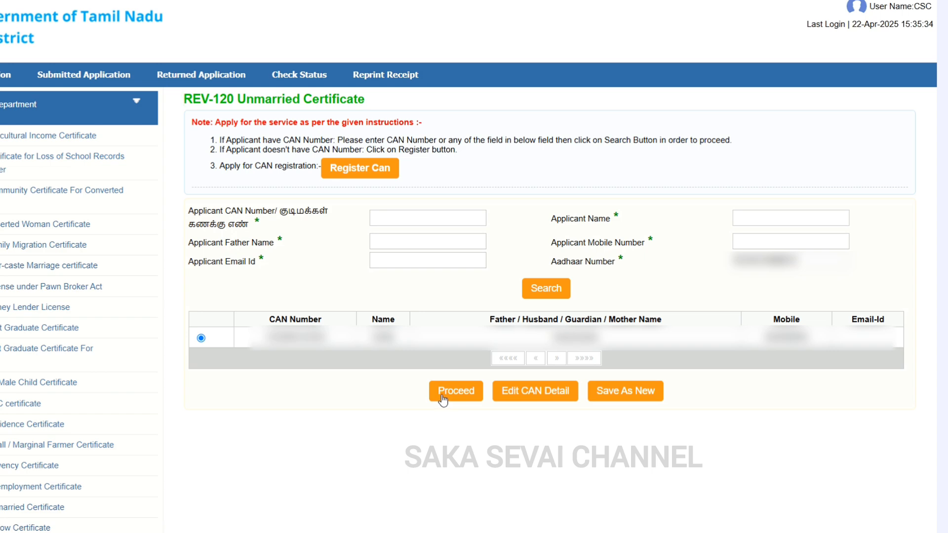
{"action": "left_click", "coordinate": [448, 393]}
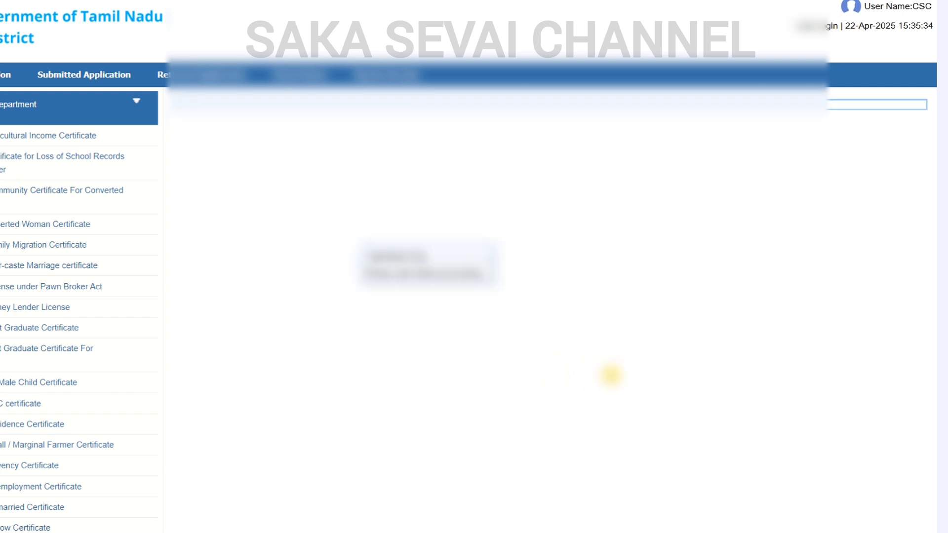
Review the applicant, address and contact details, submit the form and accept the document scanning note
{"action": "scroll", "coordinate": [610, 375], "scroll_direction": "down", "scroll_amount": 5}
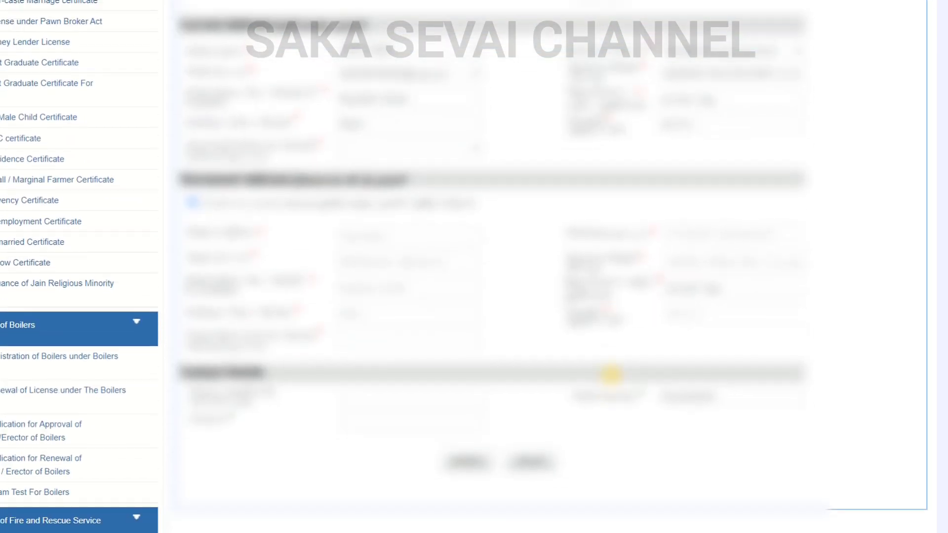
{"action": "scroll", "coordinate": [611, 376], "scroll_direction": "up", "scroll_amount": 4}
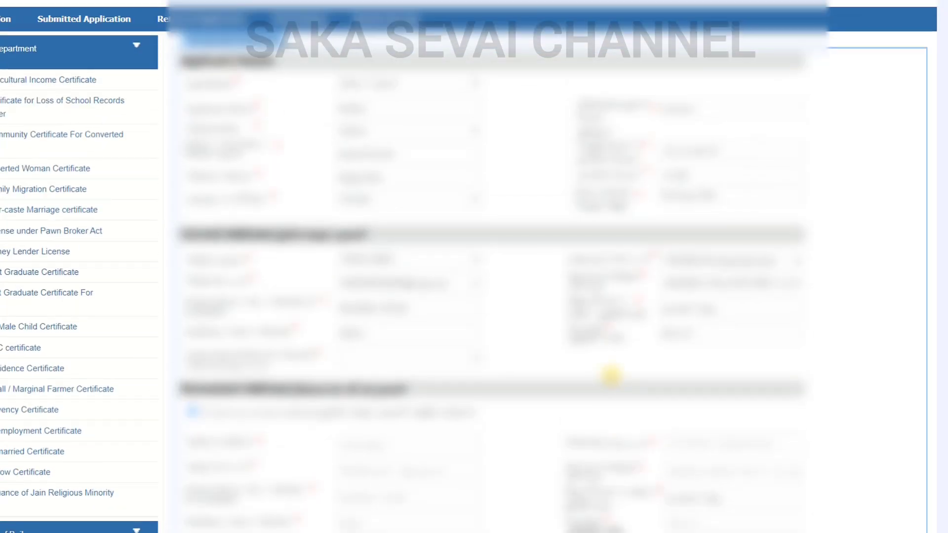
{"action": "scroll", "coordinate": [611, 375], "scroll_direction": "down", "scroll_amount": 5}
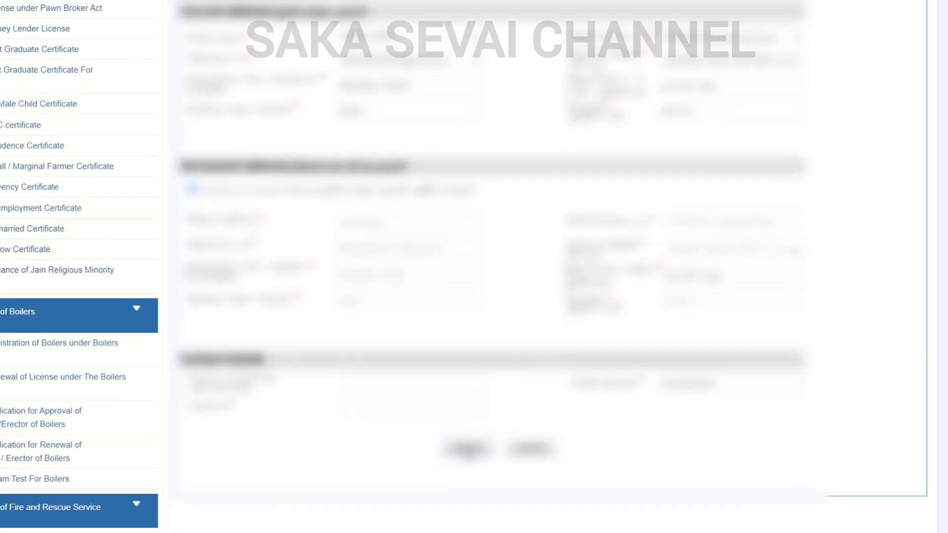
{"action": "left_click", "coordinate": [468, 450]}
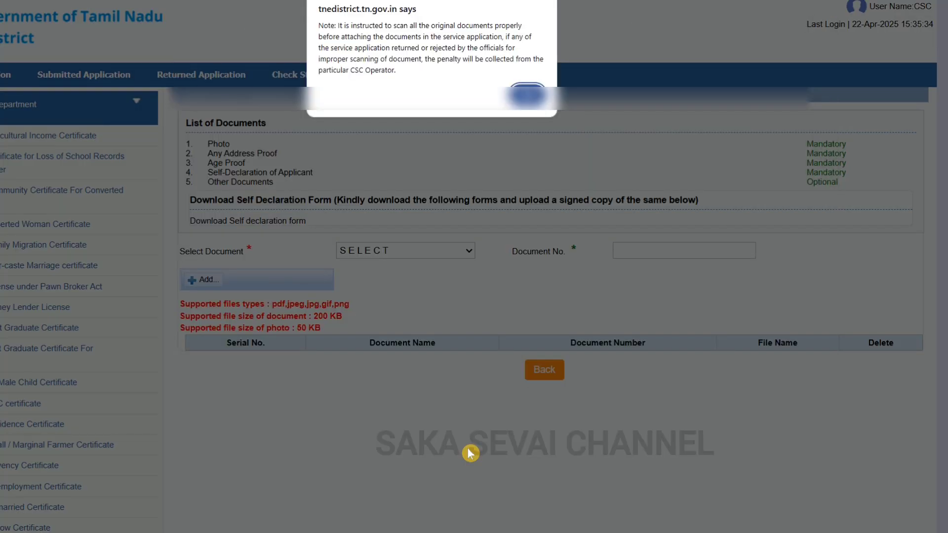
{"action": "left_click", "coordinate": [527, 95]}
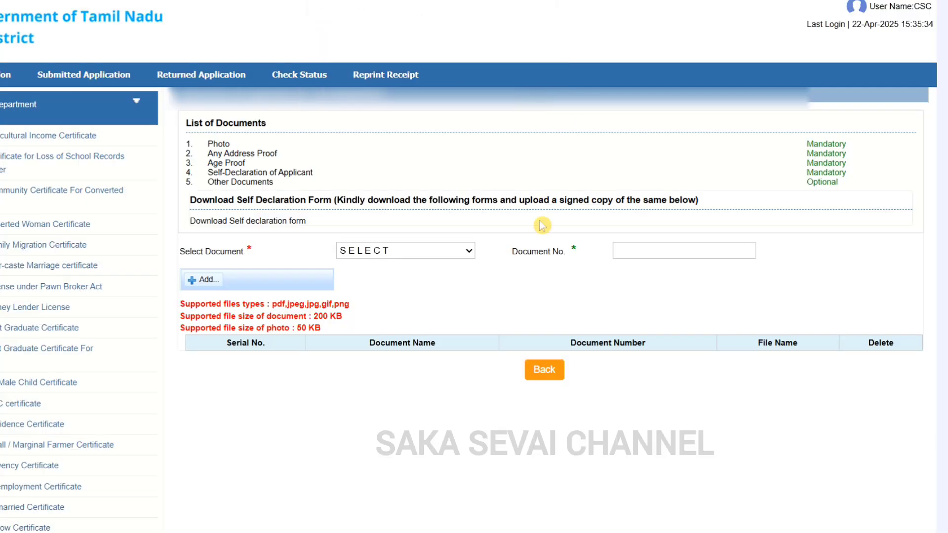
Examine the list of mandatory and optional documents and the file size limits for the photo and documents
{"action": "triple_click", "coordinate": [236, 148]}
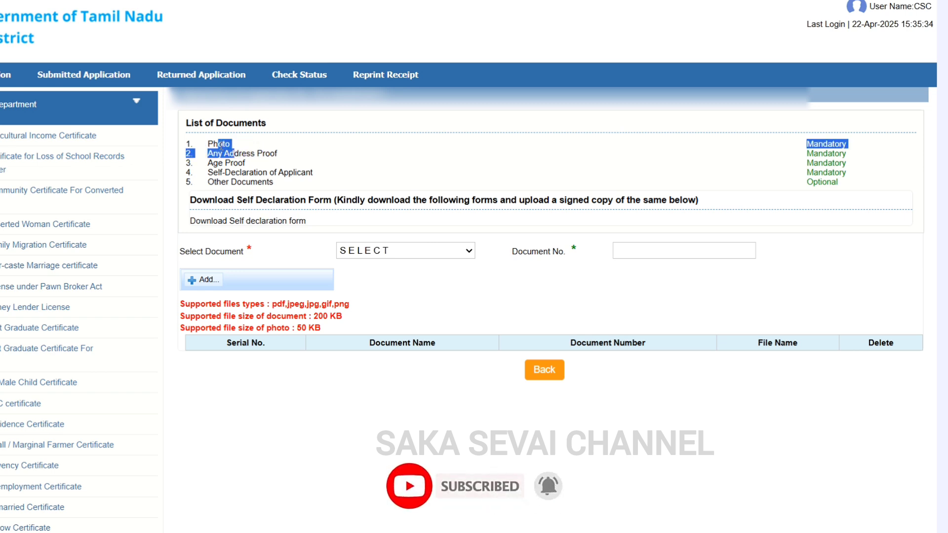
{"action": "left_click", "coordinate": [252, 148]}
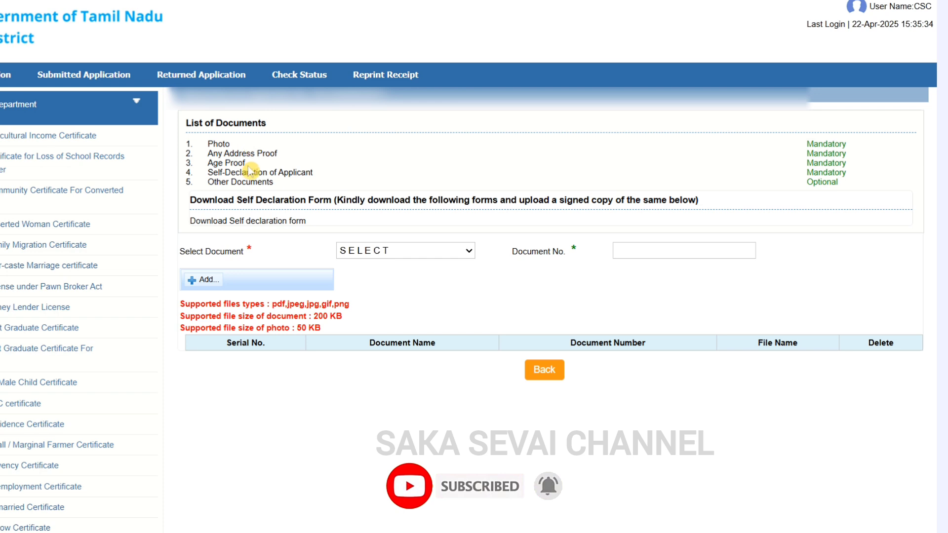
{"action": "left_click_drag", "start_coordinate": [292, 328], "coordinate": [320, 328]}
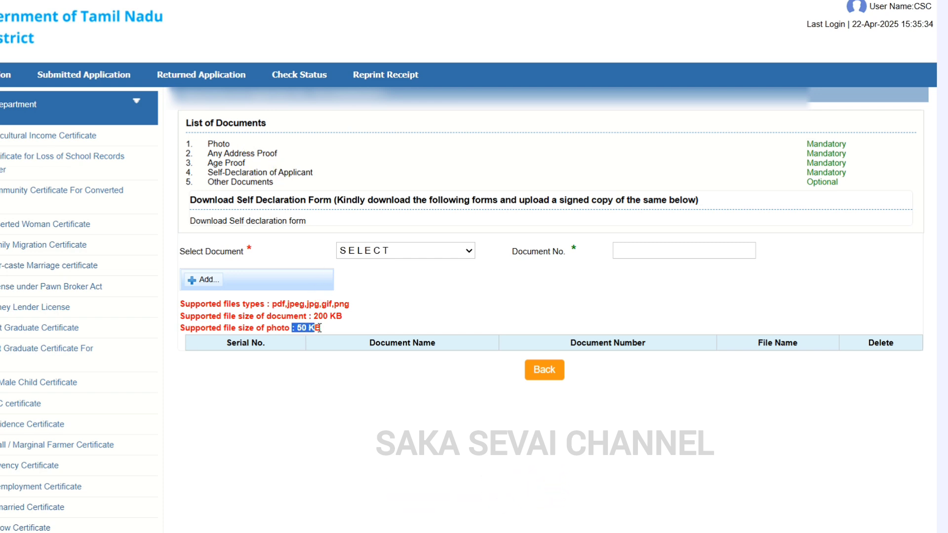
{"action": "left_click", "coordinate": [350, 327]}
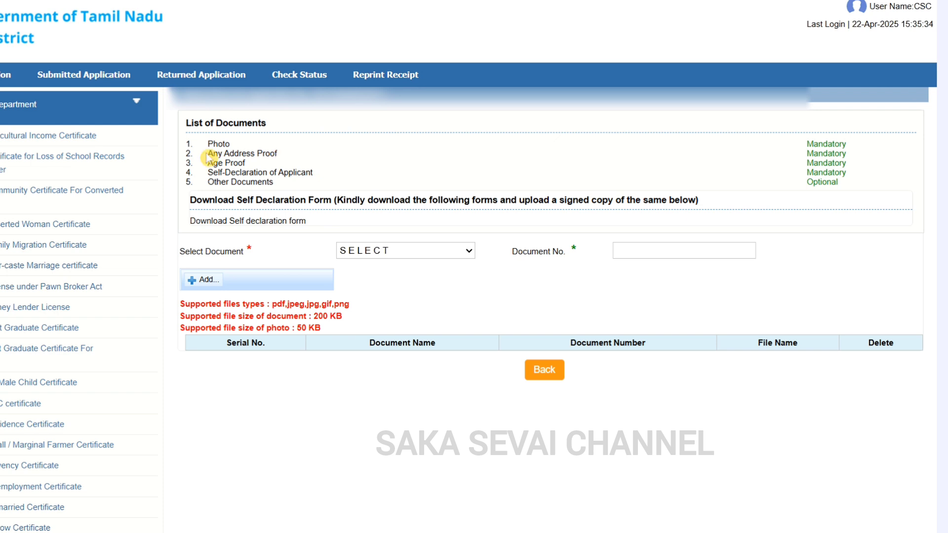
{"action": "left_click_drag", "start_coordinate": [209, 157], "coordinate": [290, 163]}
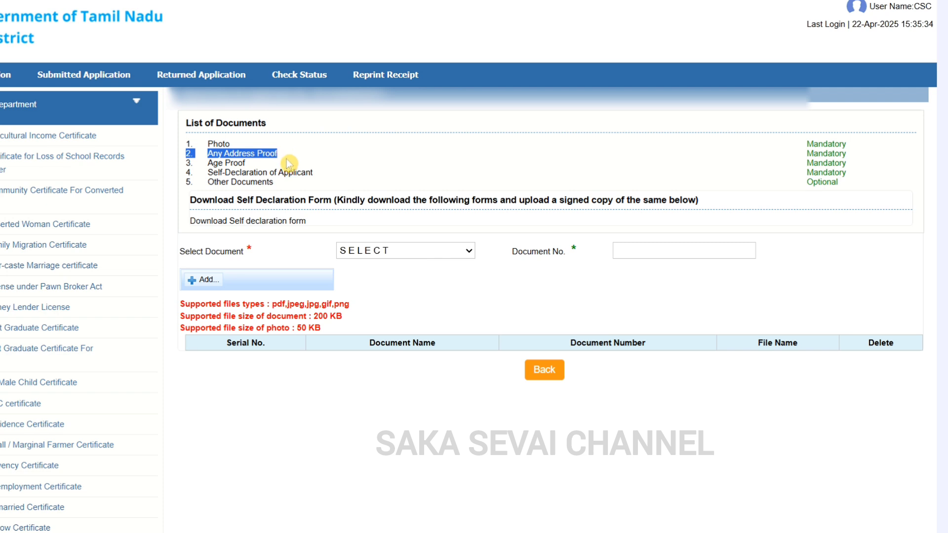
{"action": "left_click", "coordinate": [285, 156]}
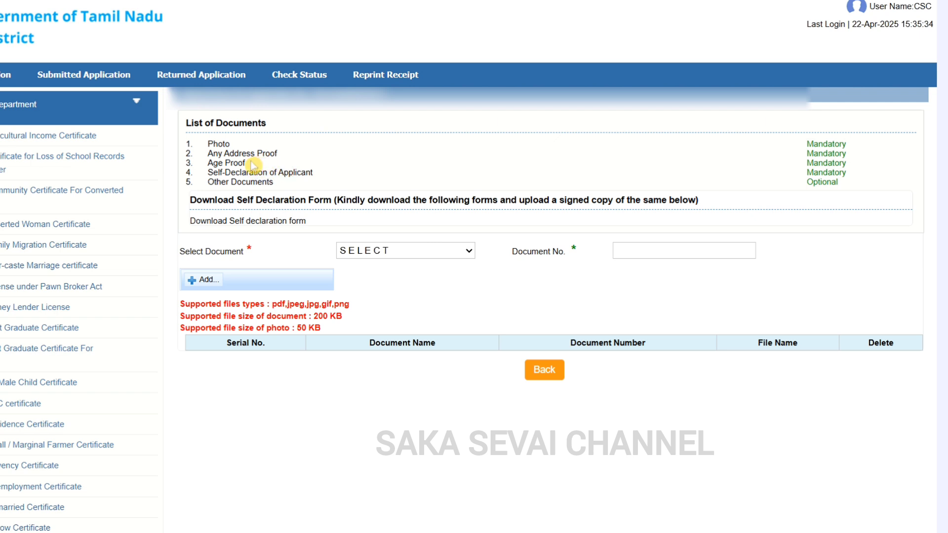
{"action": "left_click_drag", "start_coordinate": [246, 162], "coordinate": [188, 164]}
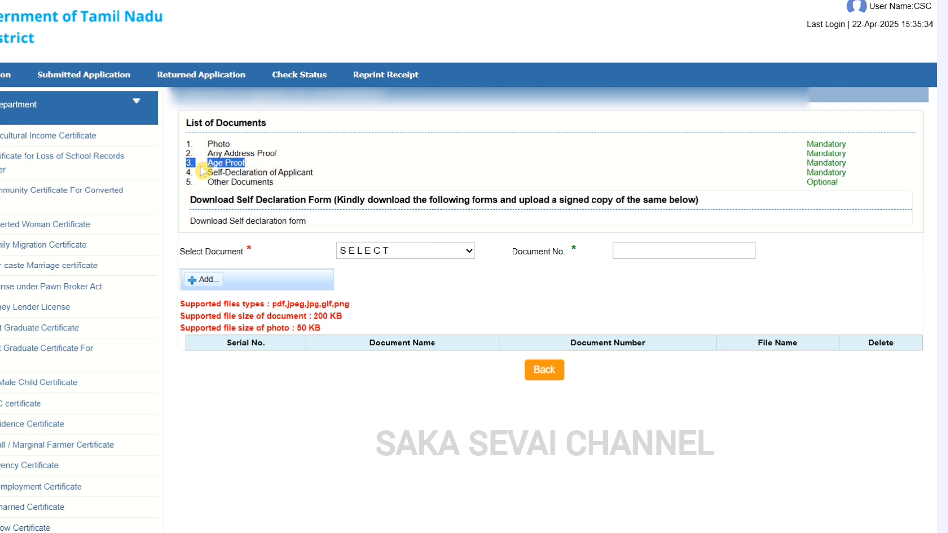
{"action": "left_click", "coordinate": [256, 163]}
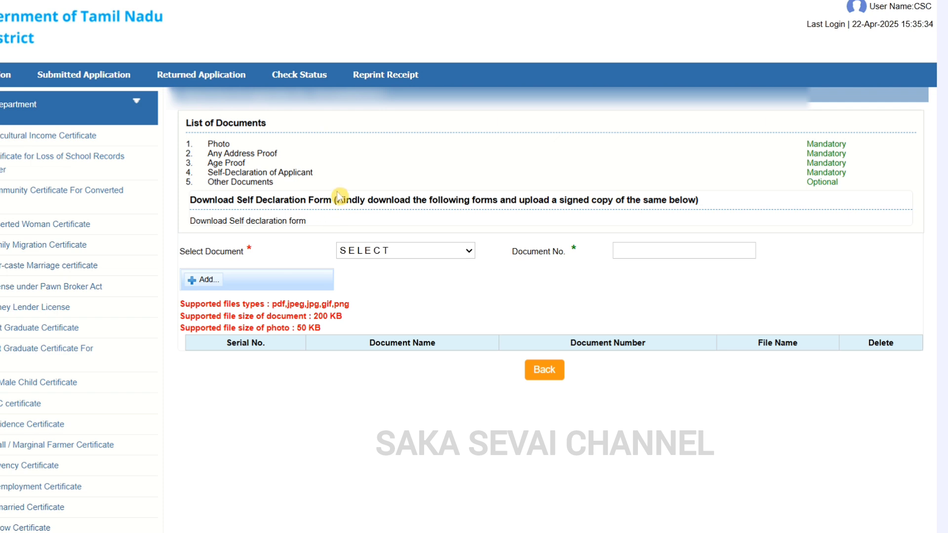
{"action": "left_click_drag", "start_coordinate": [207, 173], "coordinate": [316, 177]}
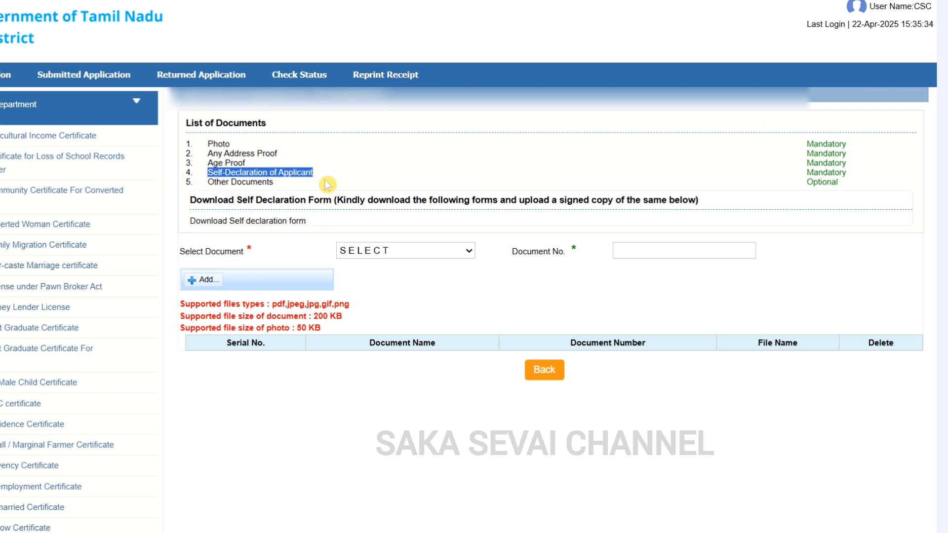
{"action": "left_click", "coordinate": [322, 182]}
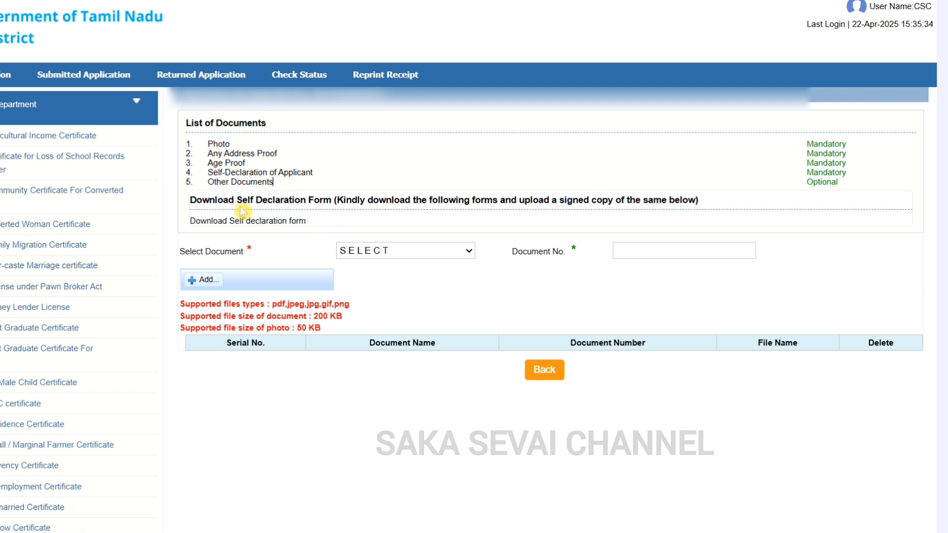
{"action": "left_click_drag", "start_coordinate": [283, 186], "coordinate": [206, 186]}
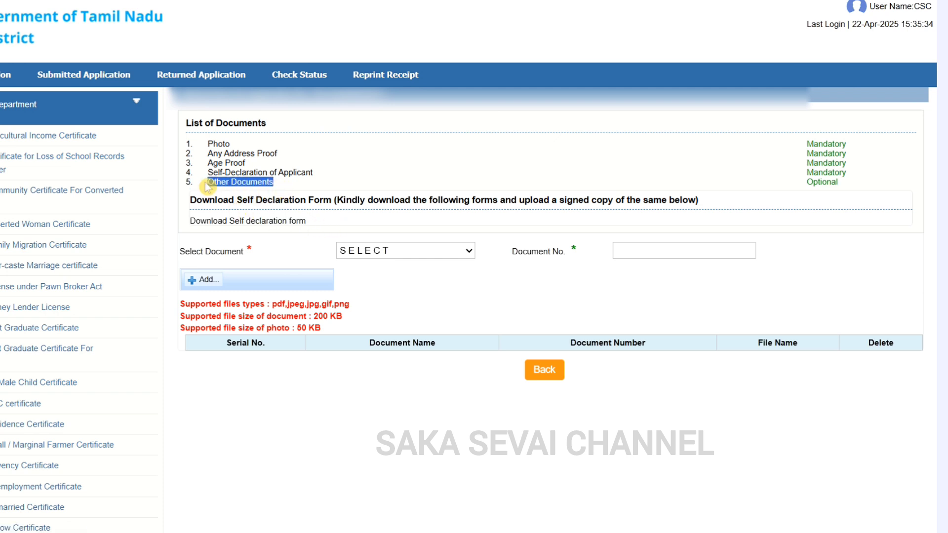
{"action": "left_click", "coordinate": [290, 186]}
{"action": "left_click_drag", "start_coordinate": [817, 185], "coordinate": [852, 184]}
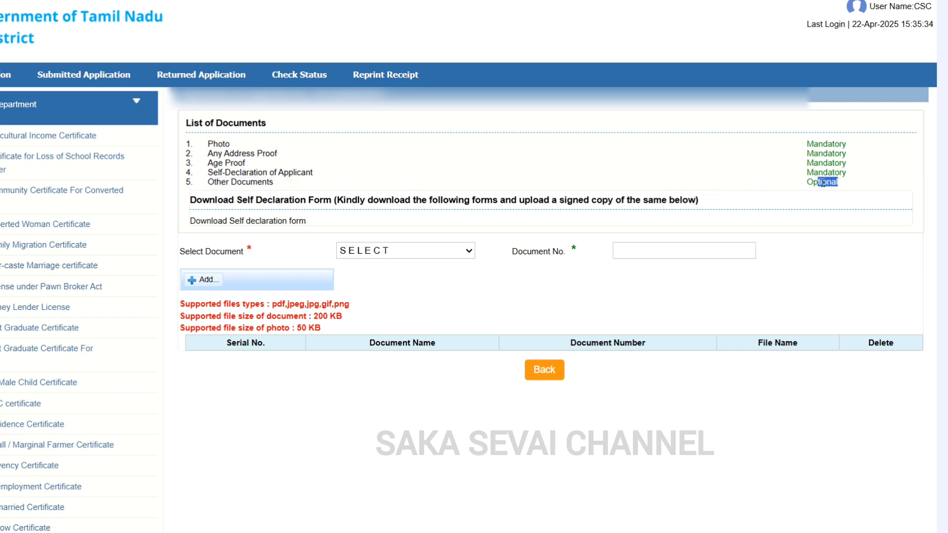
{"action": "left_click", "coordinate": [790, 189]}
{"action": "left_click_drag", "start_coordinate": [319, 318], "coordinate": [360, 322]}
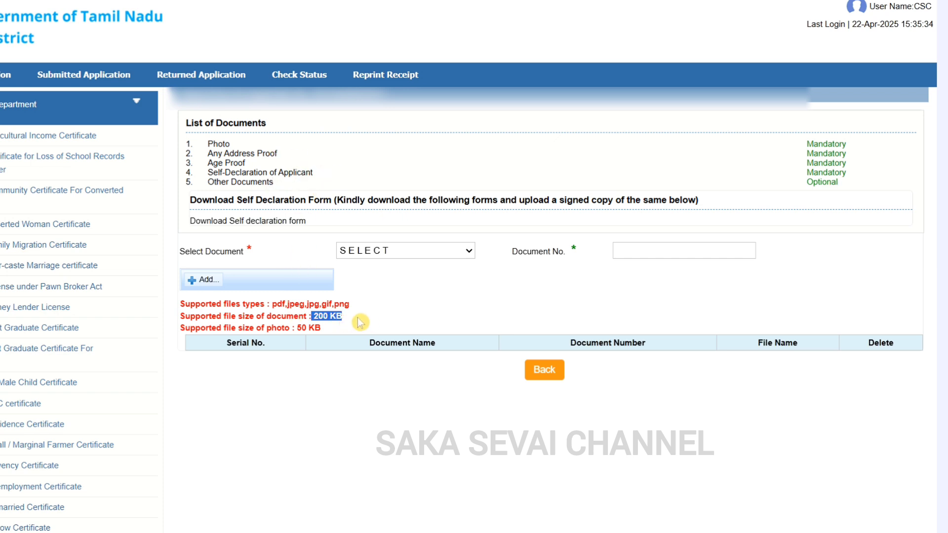
{"action": "left_click", "coordinate": [360, 322]}
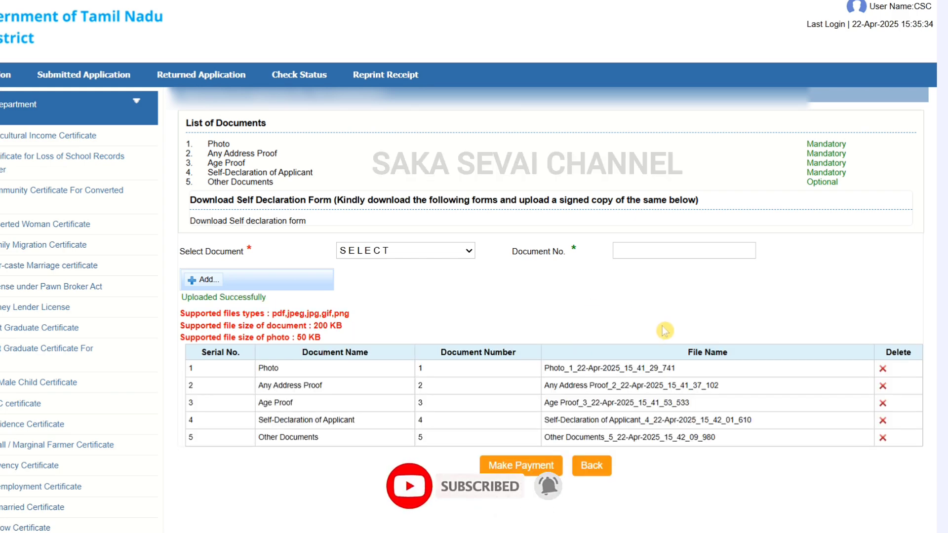
Proceed to payment for the Unmarried Certificate application with its uploaded documents
{"action": "left_click", "coordinate": [513, 469]}
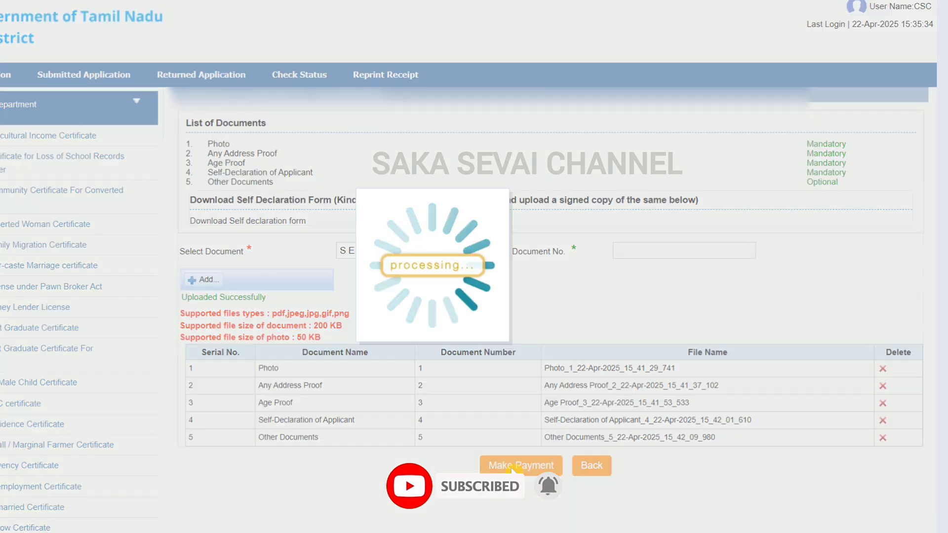